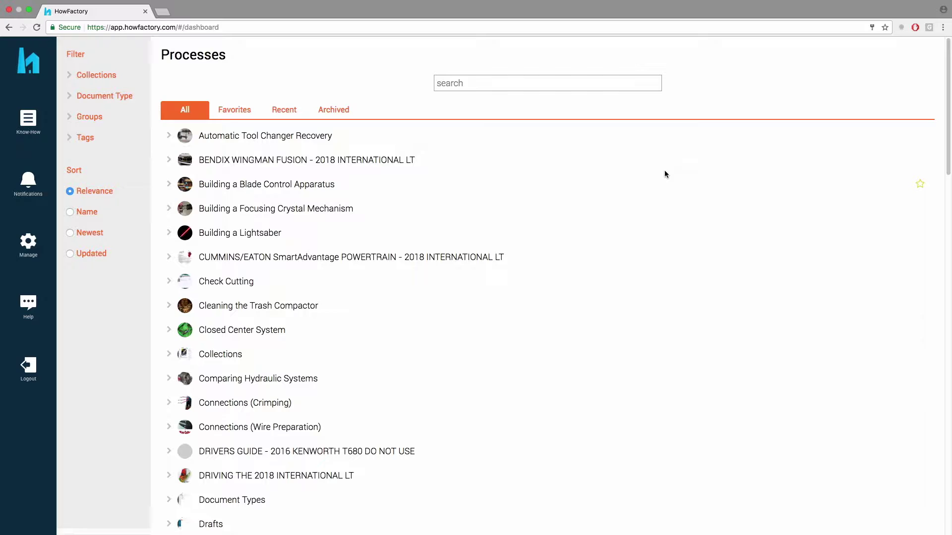
Step: Open the submitted Crafting a Lightsaber process from its notification, bold "engravings" and "grips" in the third text block, and save it
{"action": "left_click", "coordinate": [33, 182]}
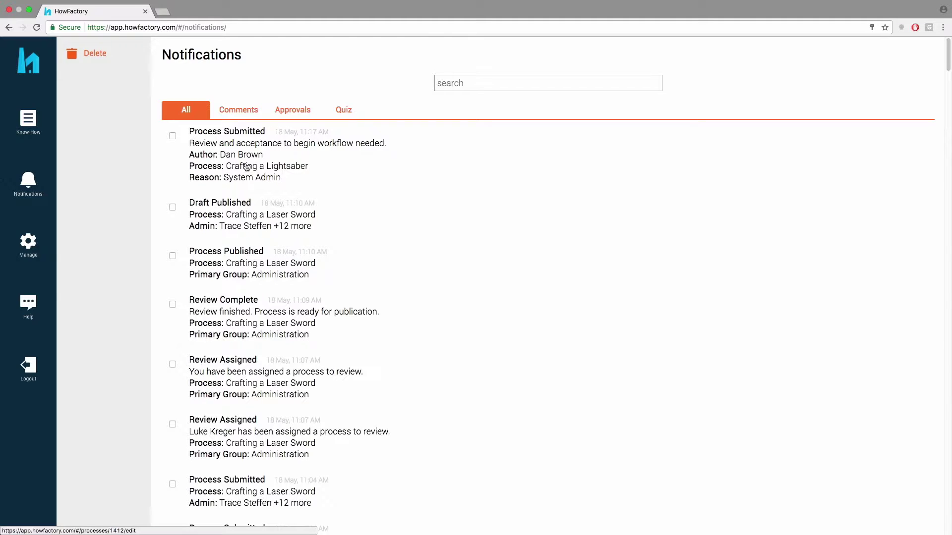
{"action": "left_click", "coordinate": [240, 135]}
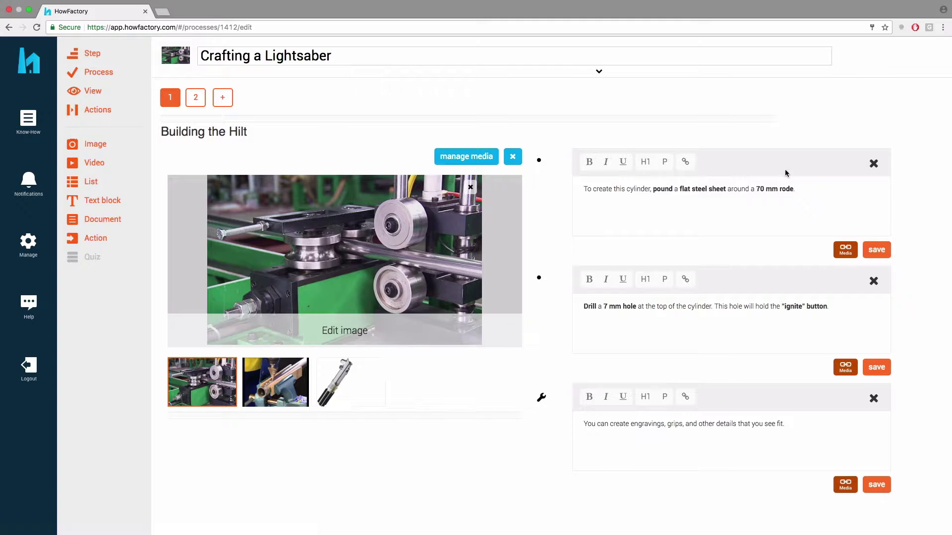
{"action": "left_click_drag", "start_coordinate": [782, 185], "coordinate": [780, 160]}
{"action": "left_click", "coordinate": [655, 425]}
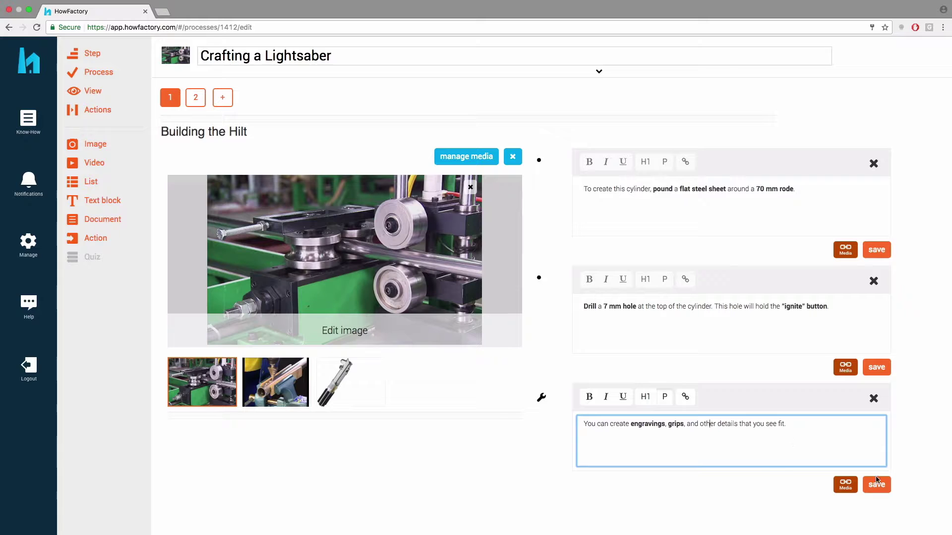
{"action": "left_click", "coordinate": [877, 484]}
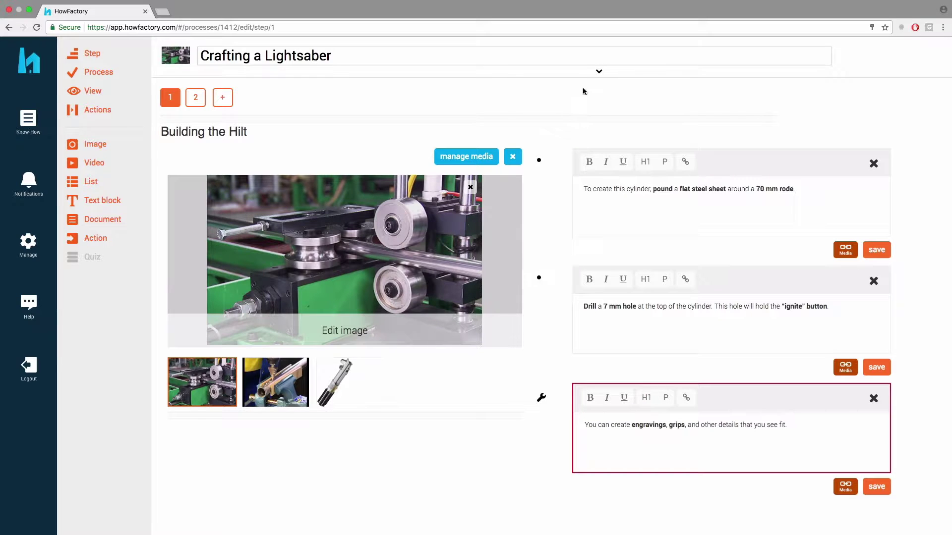
Step: Add the Assembly and Engineering groups to the process and make Assembly the primary group
{"action": "left_click", "coordinate": [599, 72]}
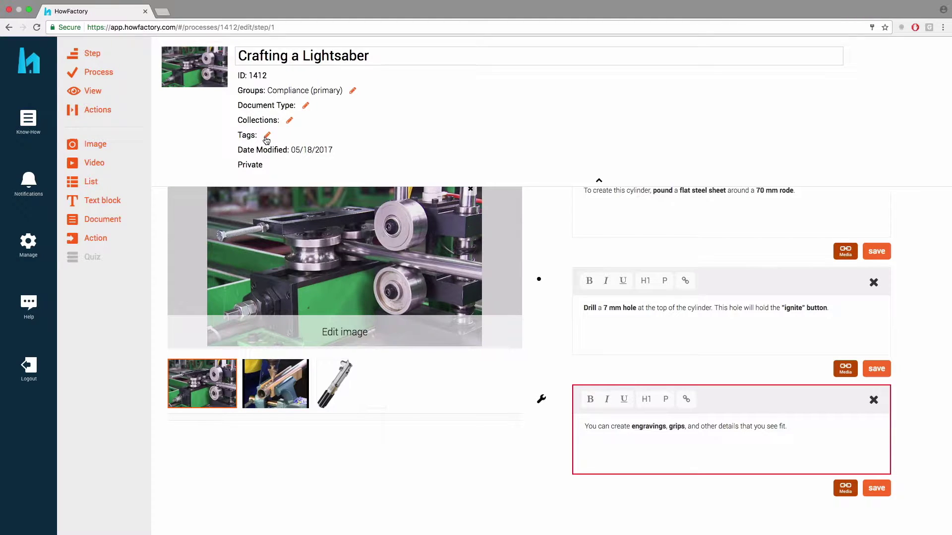
{"action": "left_click", "coordinate": [353, 93]}
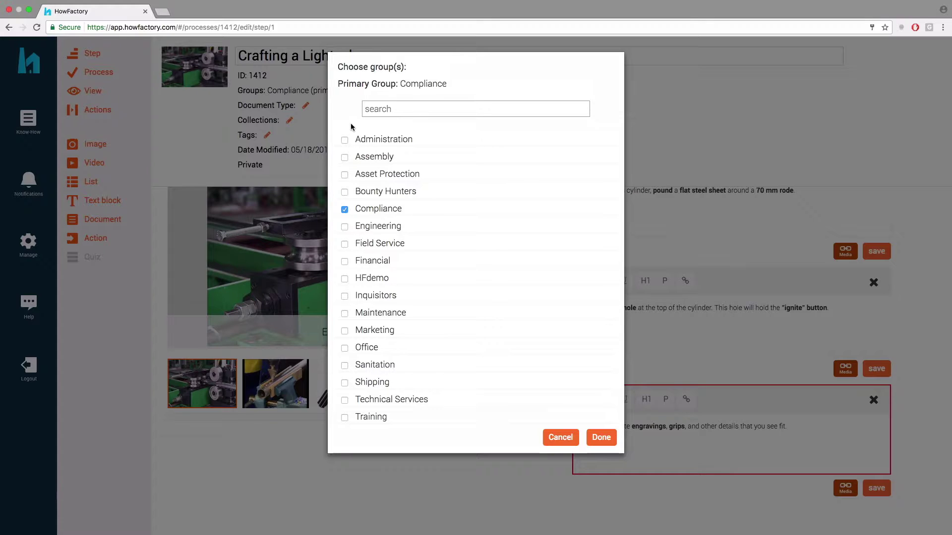
{"action": "left_click", "coordinate": [345, 157]}
{"action": "left_click", "coordinate": [345, 227]}
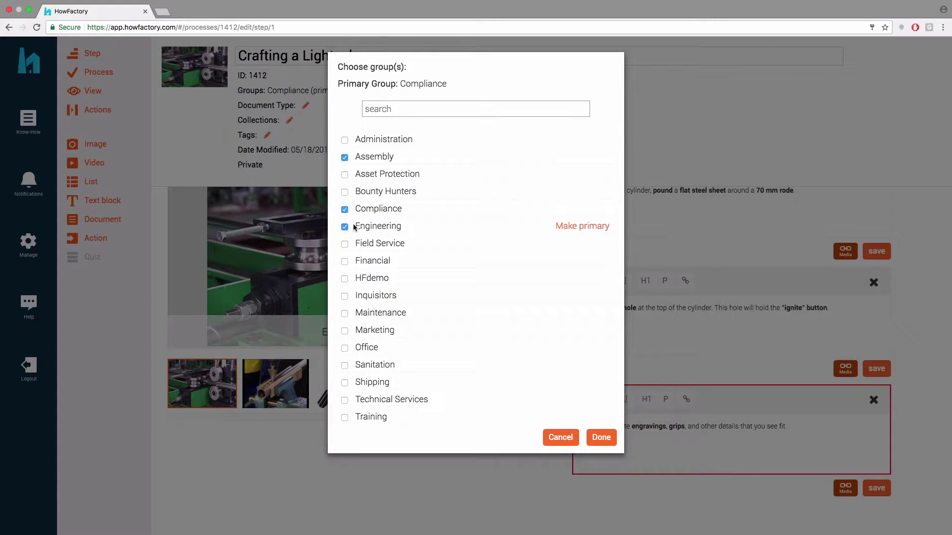
{"action": "left_click", "coordinate": [574, 161]}
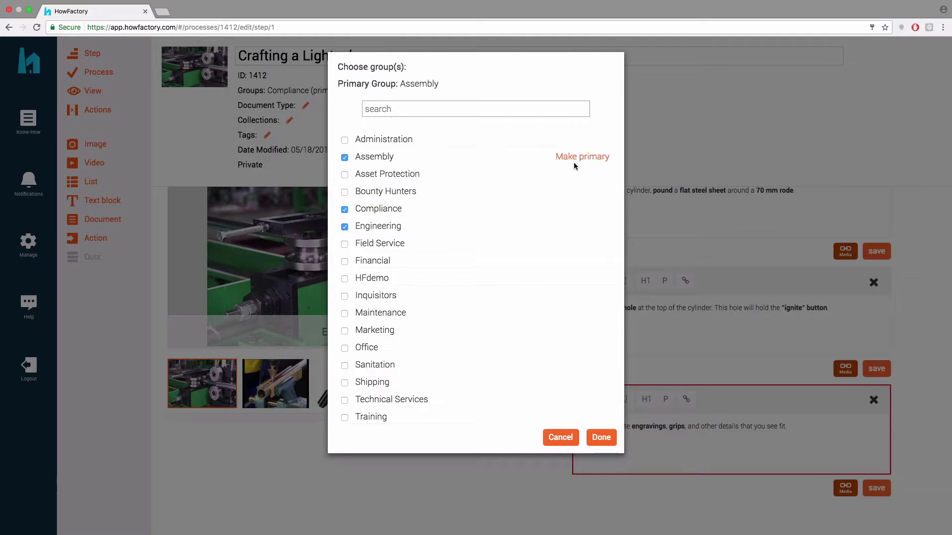
{"action": "left_click", "coordinate": [602, 438]}
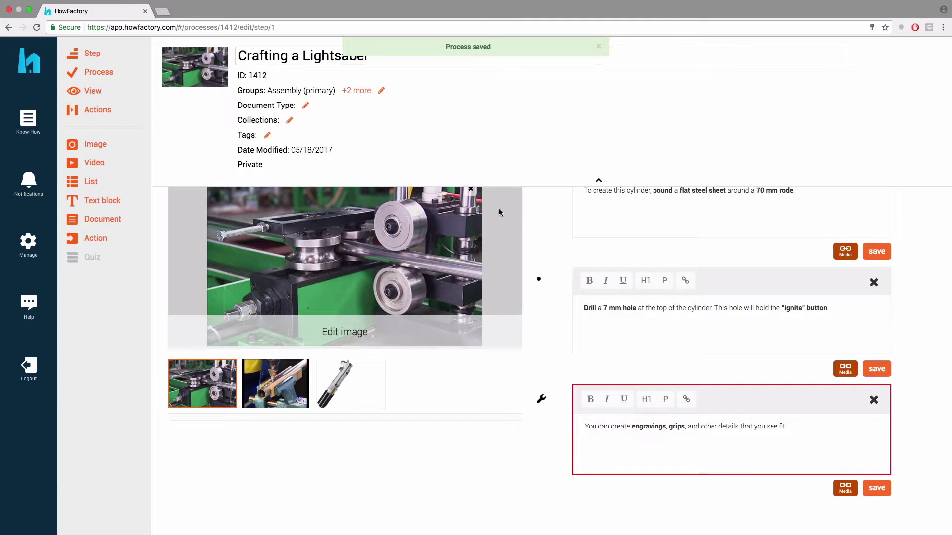
{"action": "left_click", "coordinate": [599, 181]}
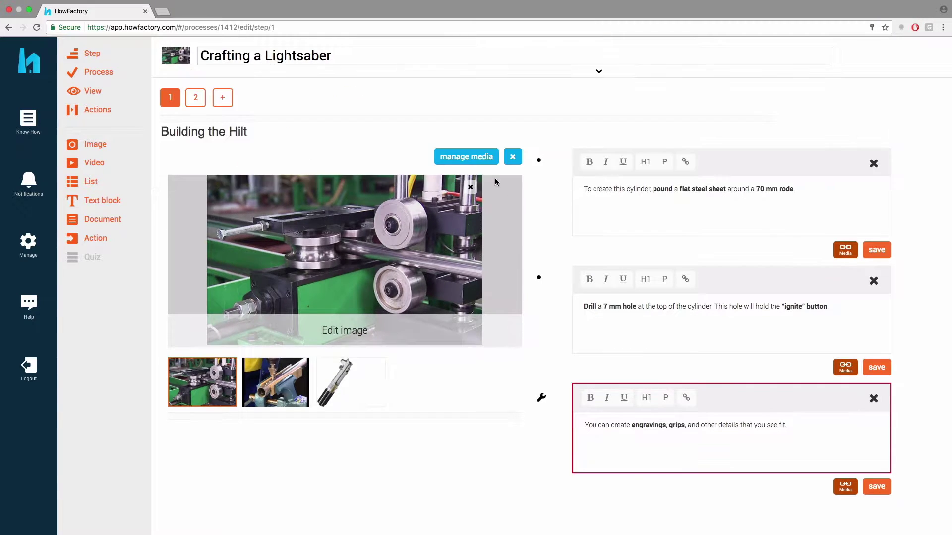
Step: Begin choosing a workflow for the process and set its document type to Work Instructions
{"action": "left_click", "coordinate": [109, 110]}
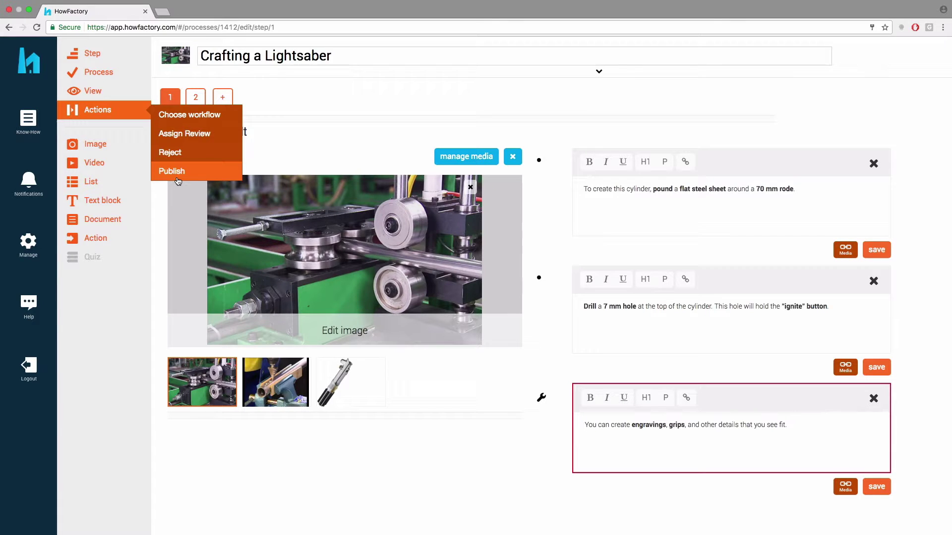
{"action": "left_click", "coordinate": [209, 123]}
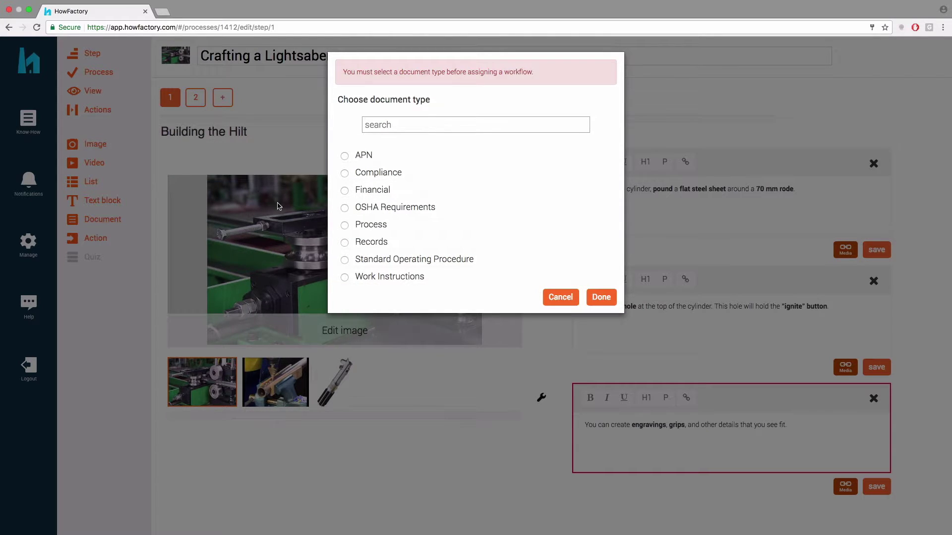
{"action": "left_click", "coordinate": [344, 277]}
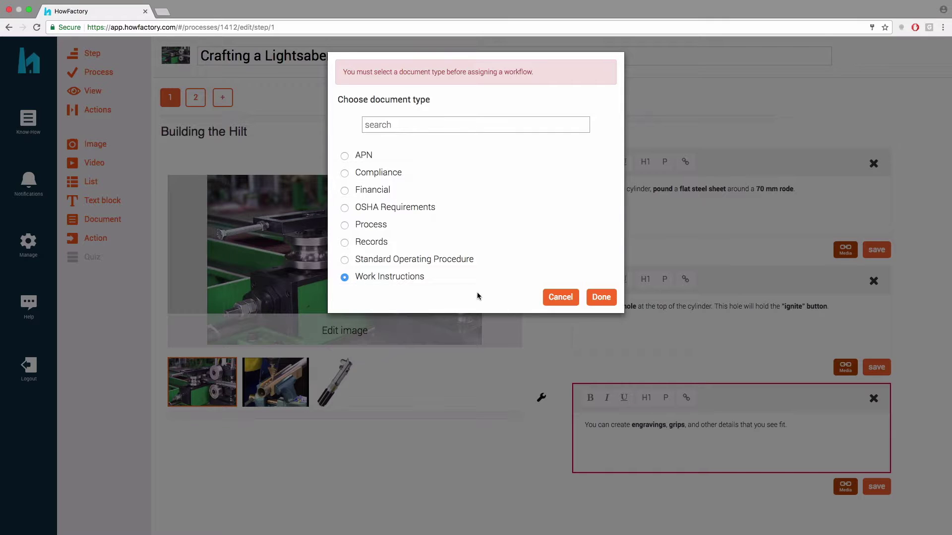
{"action": "left_click", "coordinate": [595, 297]}
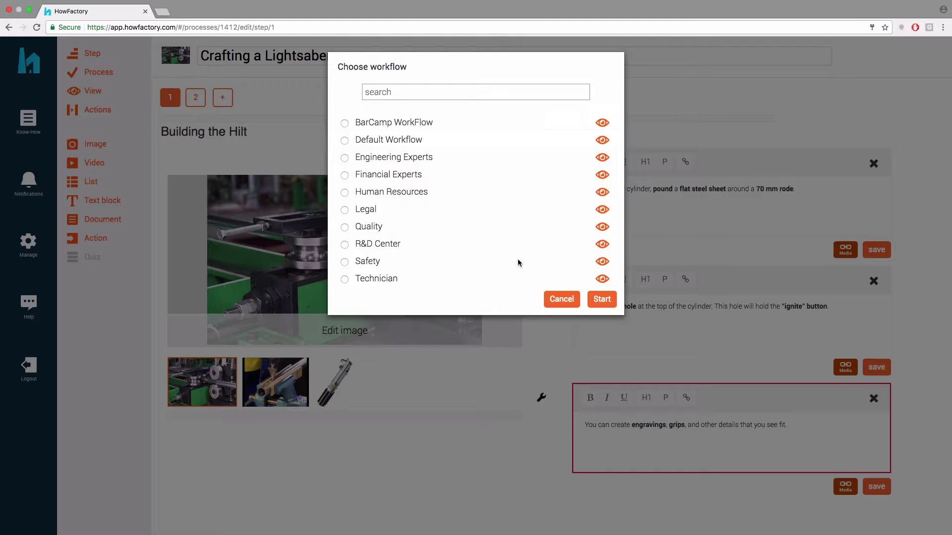
Step: Preview the stages of the Engineering Experts workflow and start it for the process
{"action": "left_click", "coordinate": [601, 159]}
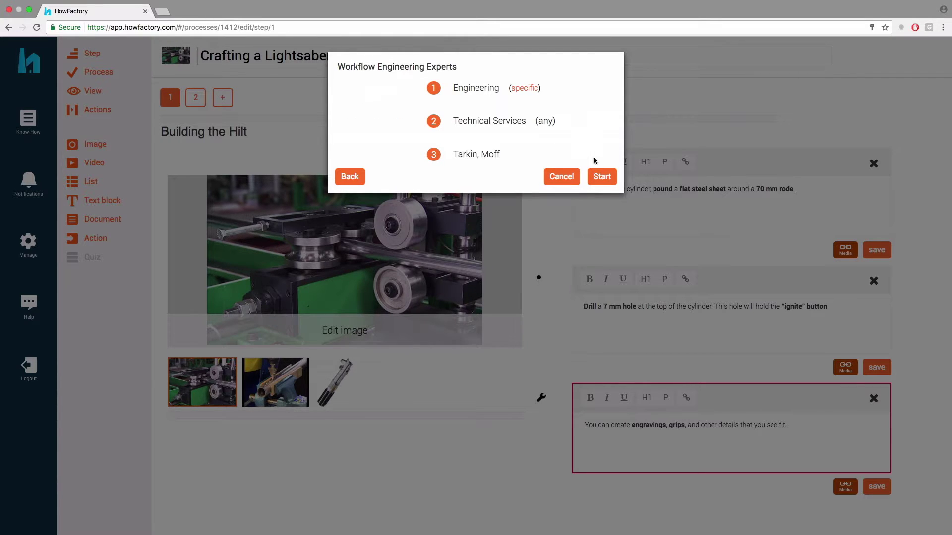
{"action": "left_click", "coordinate": [359, 176]}
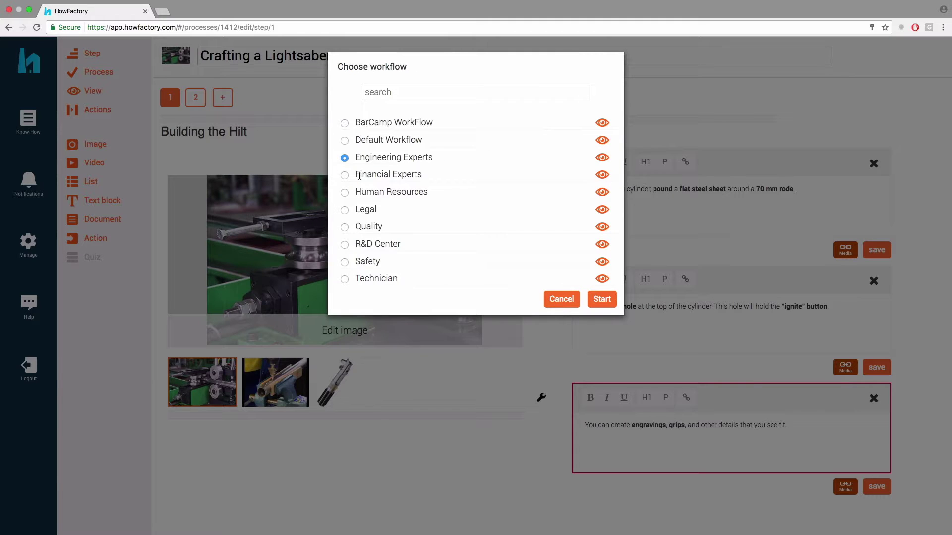
{"action": "left_click", "coordinate": [600, 160]}
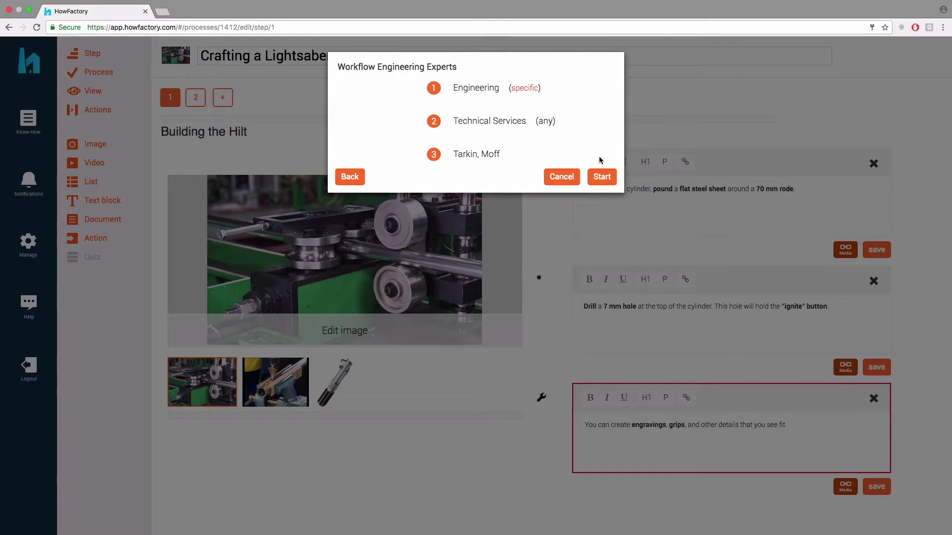
{"action": "left_click", "coordinate": [602, 177]}
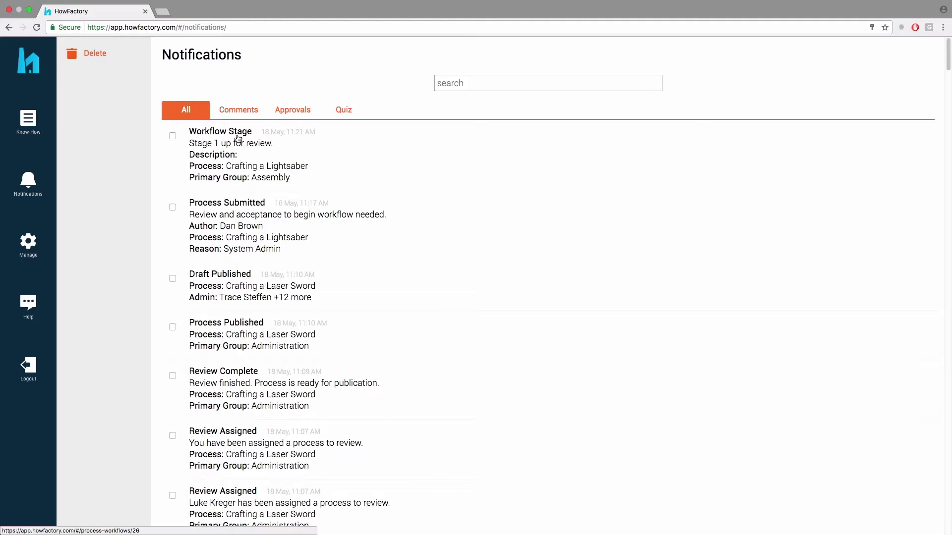
Step: Open the stage 1 workflow notification for Crafting a Lightsaber and check in the checked-out process
{"action": "left_click", "coordinate": [238, 138]}
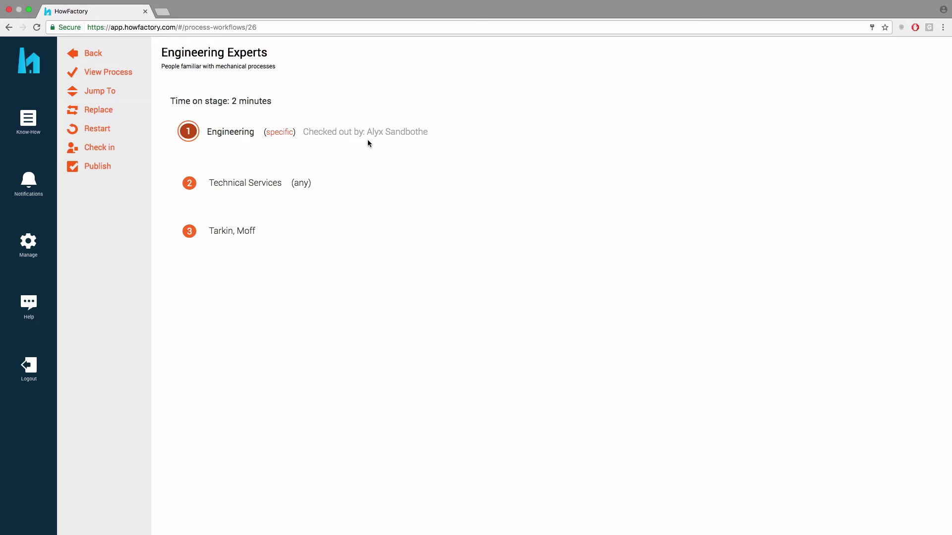
{"action": "left_click", "coordinate": [108, 149]}
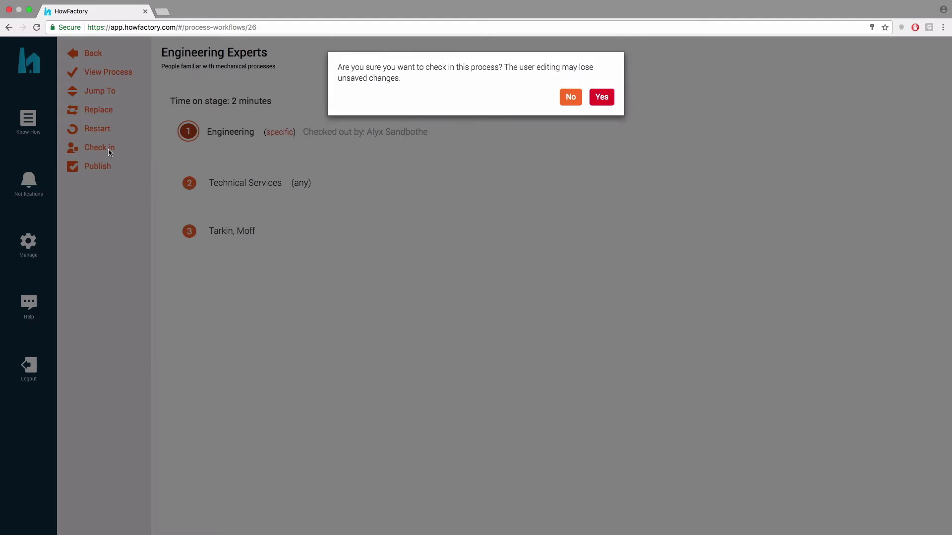
{"action": "left_click", "coordinate": [602, 97]}
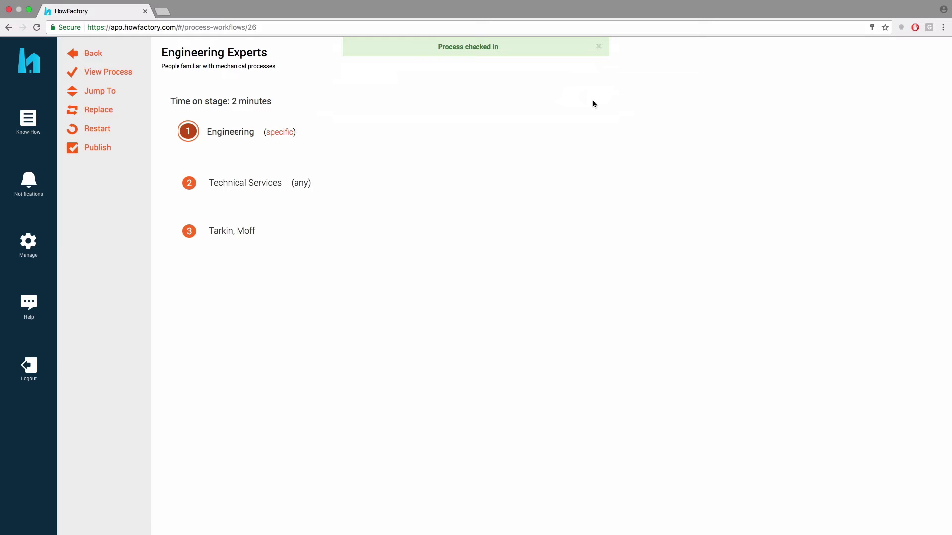
Step: View the process from its workflow page and reject it with the reason "Needs more content"
{"action": "left_click", "coordinate": [127, 76]}
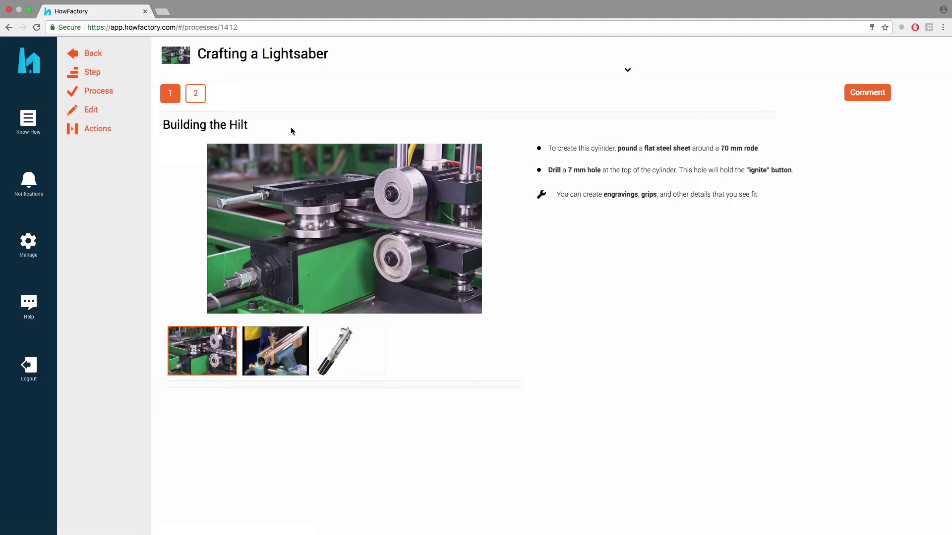
{"action": "left_click", "coordinate": [149, 130]}
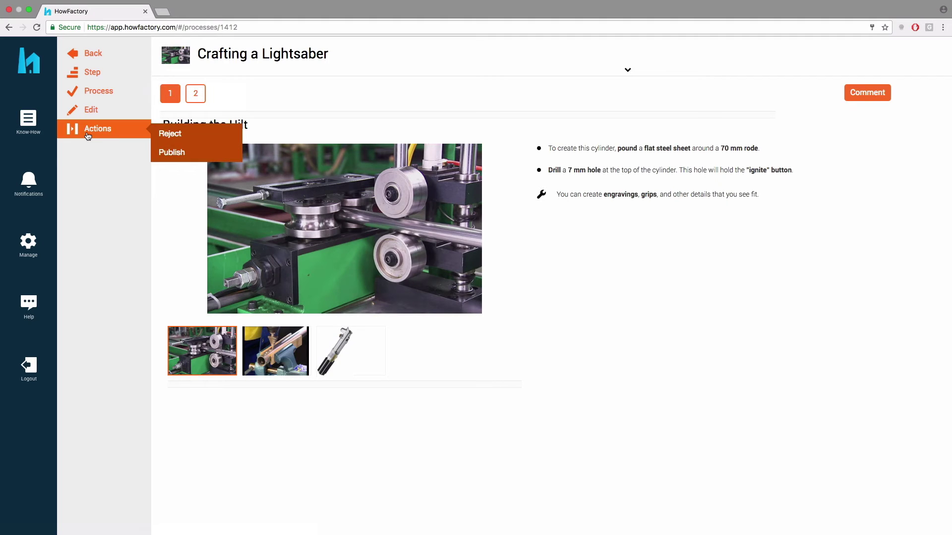
{"action": "left_click", "coordinate": [176, 137]}
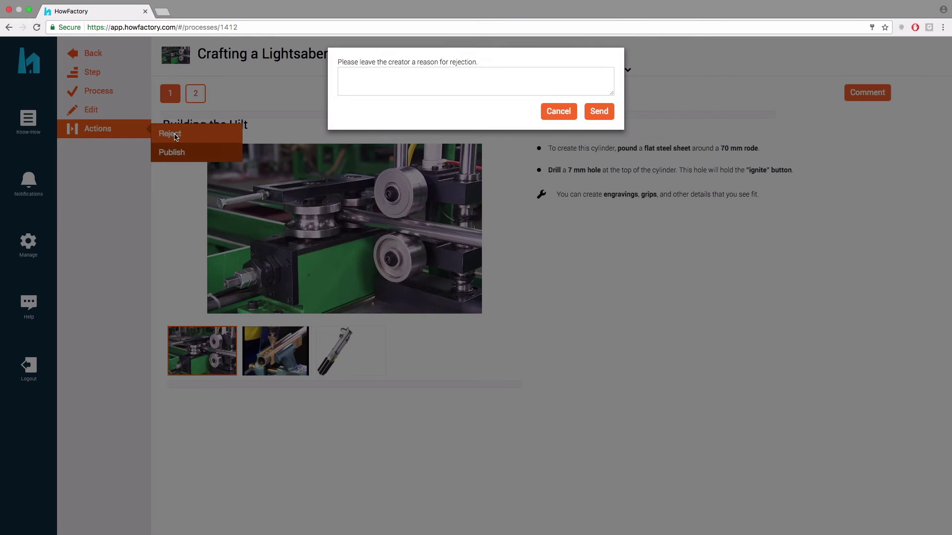
{"action": "left_click", "coordinate": [386, 94]}
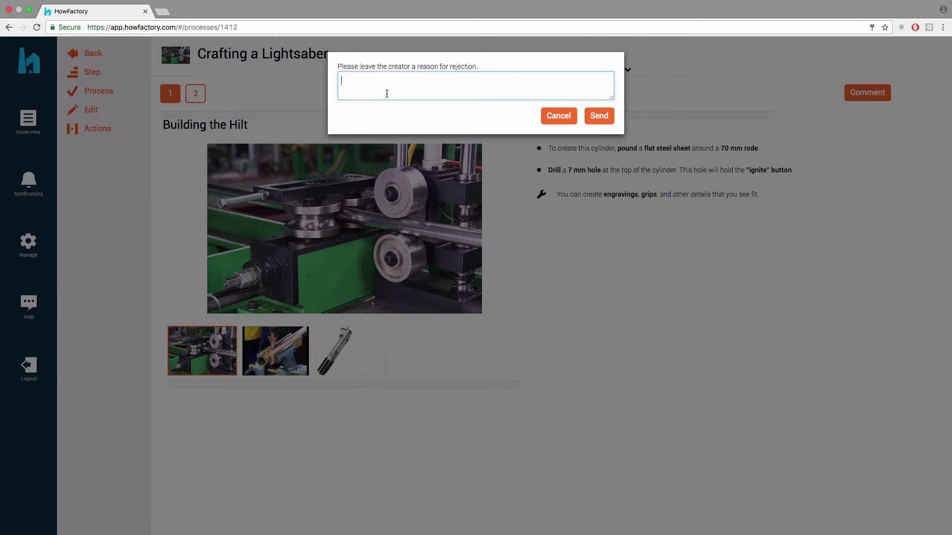
{"action": "type", "text": "Needs more content"}
{"action": "left_click", "coordinate": [596, 117]}
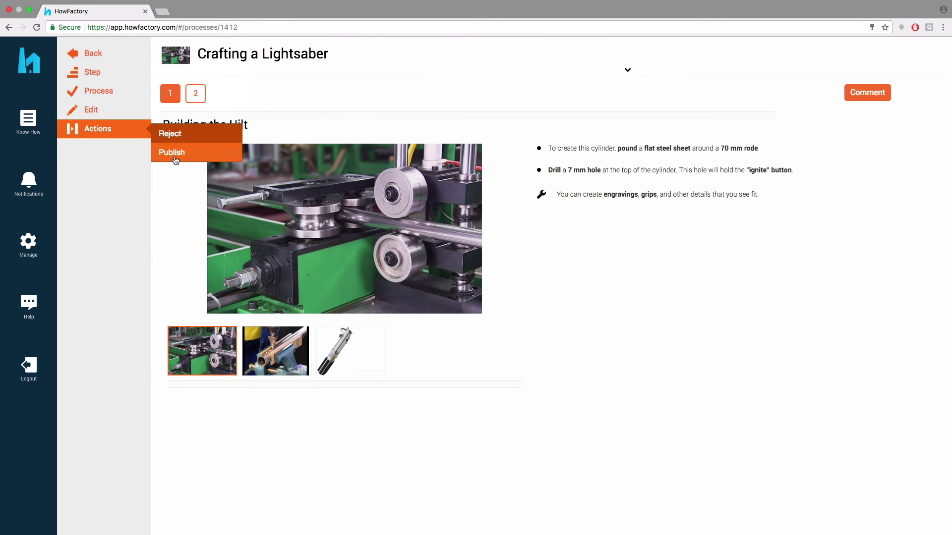
Step: Publish the Crafting a Lightsaber process and locate it in the list of all processes
{"action": "left_click", "coordinate": [175, 160]}
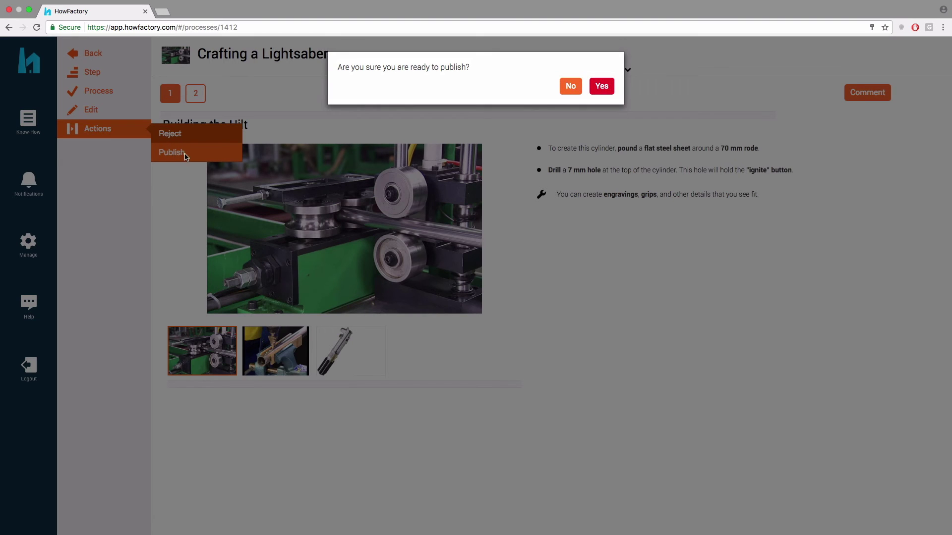
{"action": "left_click", "coordinate": [609, 91]}
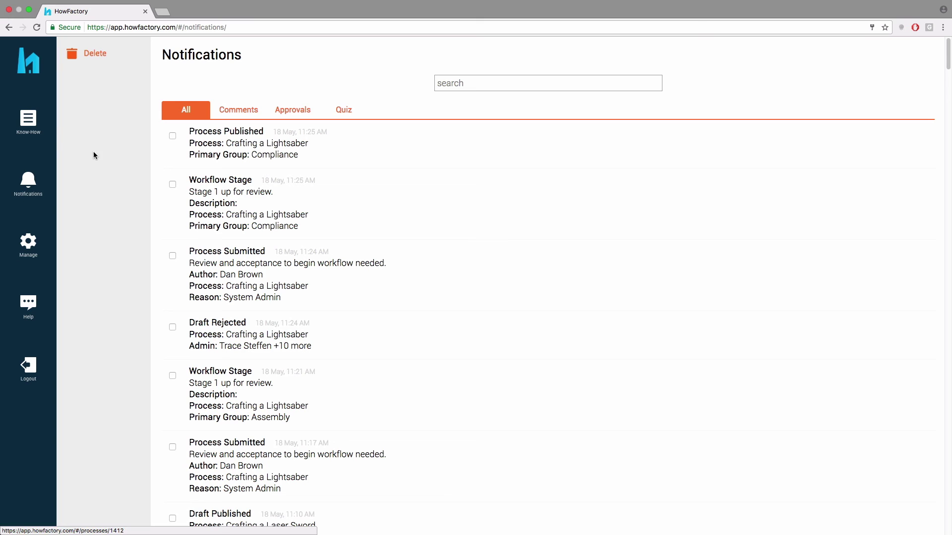
{"action": "mouse_move", "coordinate": [48, 134]}
{"action": "left_click", "coordinate": [101, 125]}
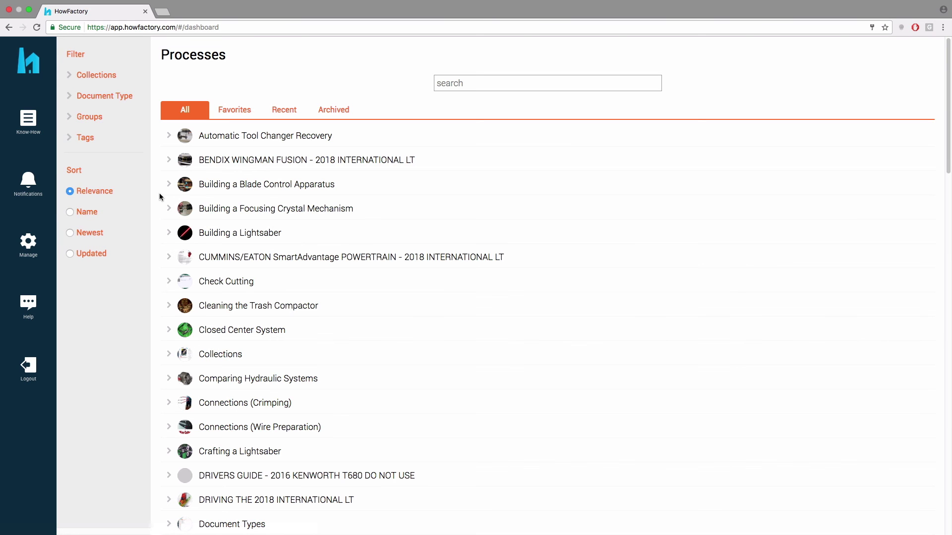
{"action": "scroll", "coordinate": [267, 350], "scroll_direction": "down", "scroll_amount": 6}
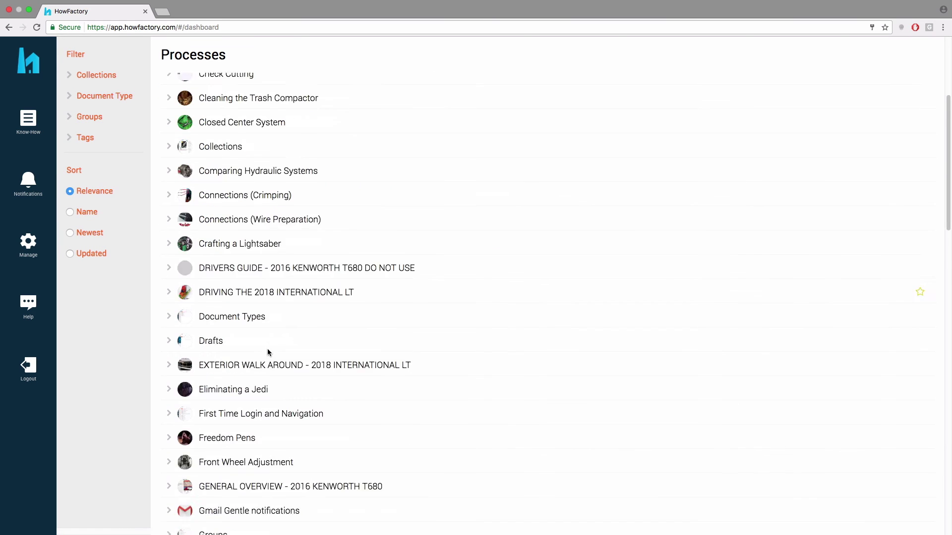